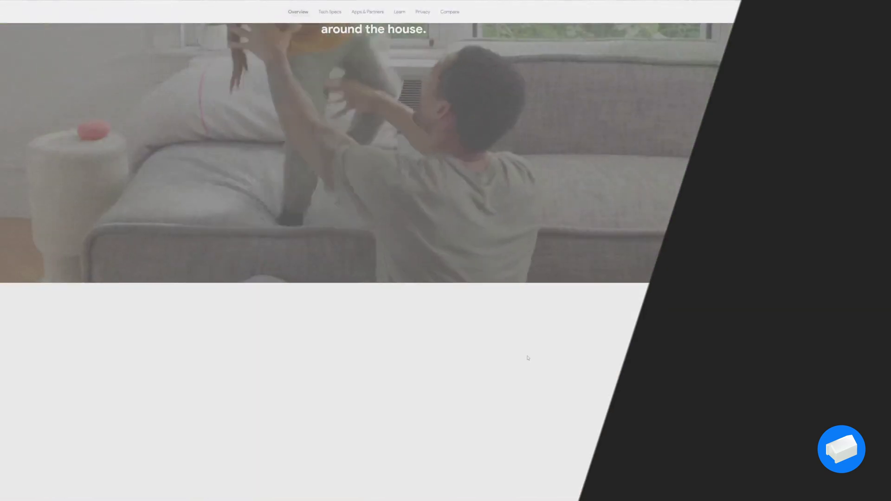
scroll(372, 309, down, 10)
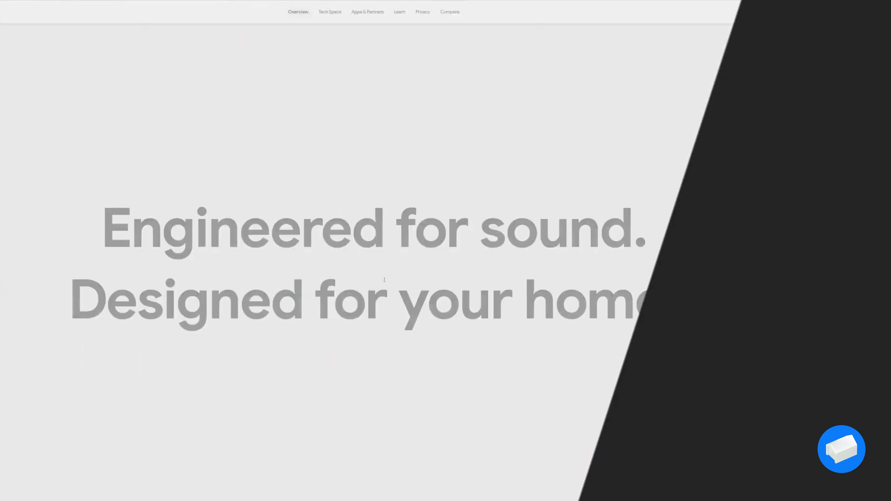
scroll(373, 309, down, 8)
scroll(372, 309, up, 5)
scroll(373, 309, down, 6)
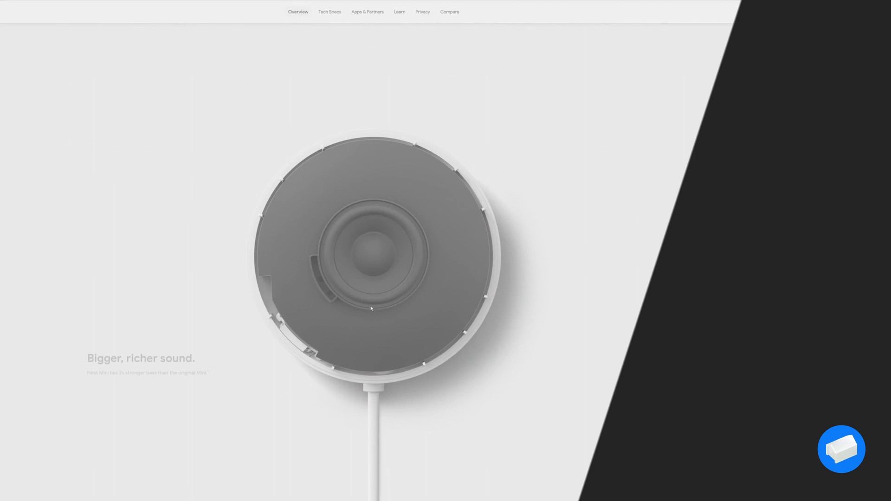
scroll(372, 309, down, 5)
scroll(372, 309, down, 4)
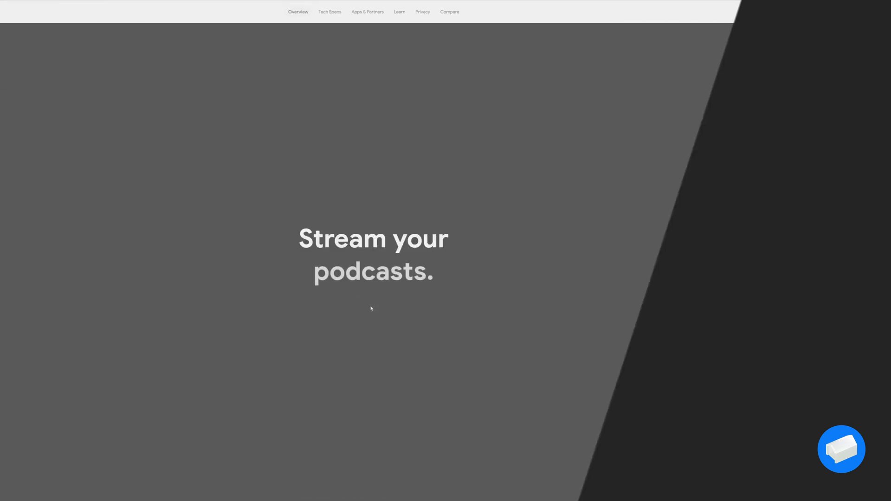
scroll(372, 309, up, 2)
scroll(372, 308, down, 3)
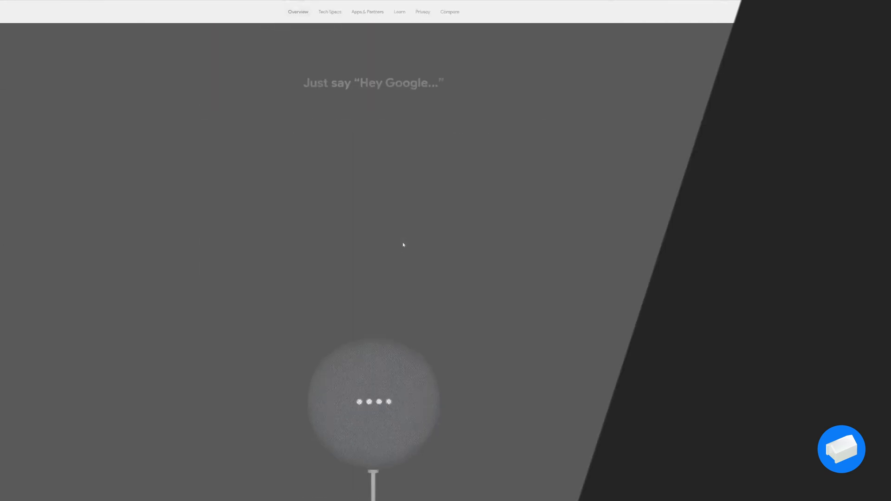
scroll(371, 308, down, 6)
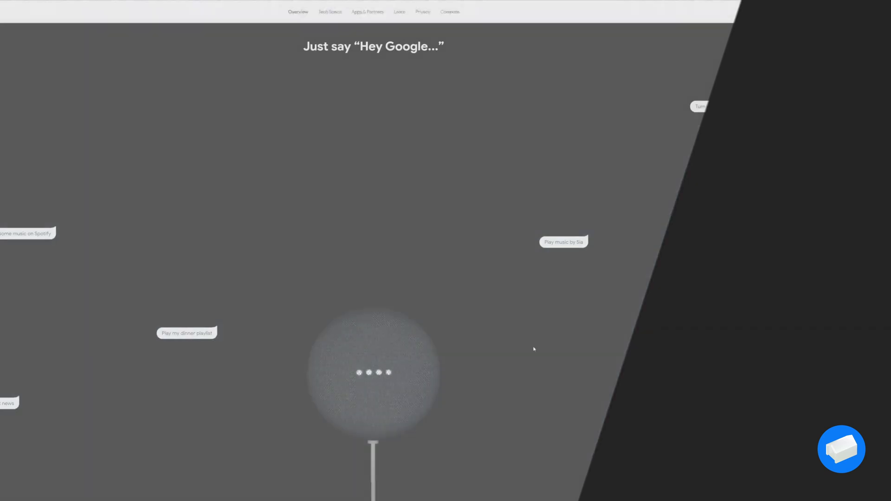
scroll(397, 327, down, 5)
scroll(398, 326, down, 4)
scroll(397, 325, down, 4)
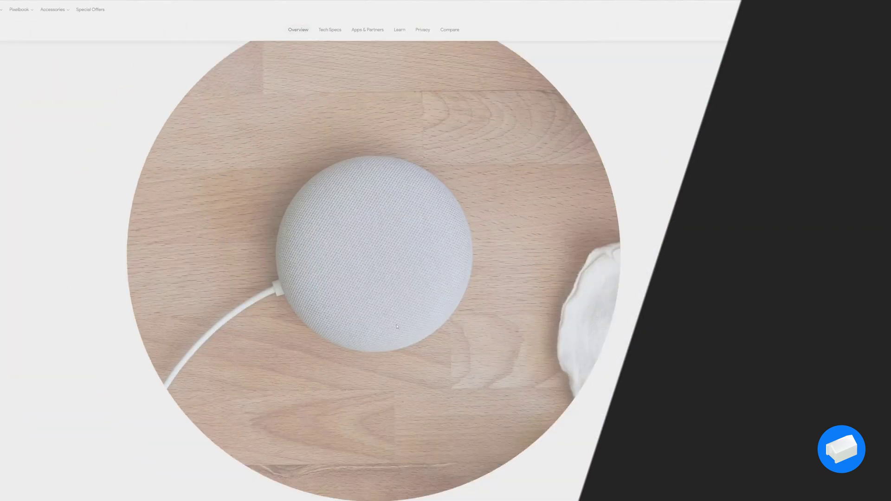
scroll(397, 326, down, 4)
scroll(397, 326, down, 4)
scroll(397, 326, down, 4)
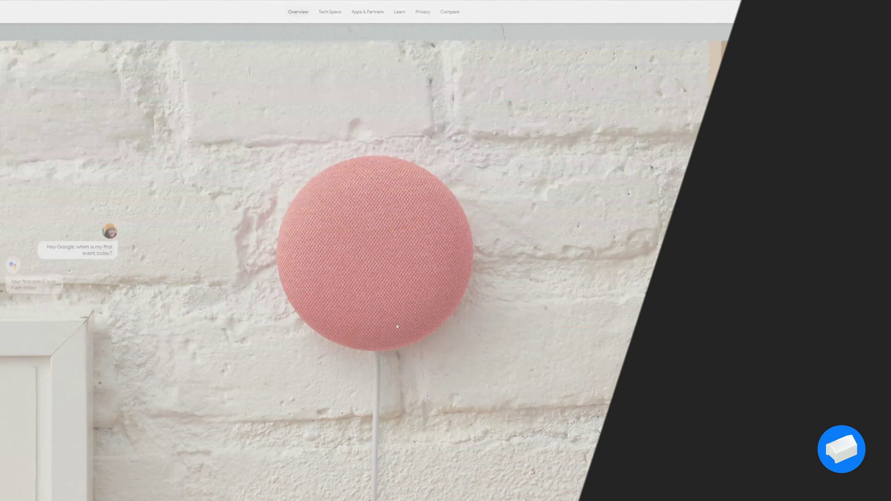
scroll(397, 326, down, 4)
scroll(397, 326, down, 4)
scroll(397, 326, down, 4)
scroll(397, 326, down, 4)
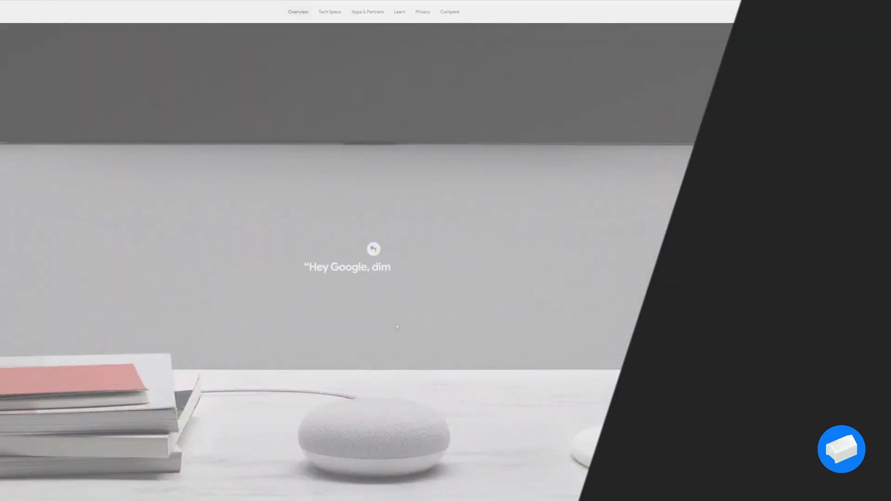
scroll(418, 334, down, 3)
scroll(444, 348, down, 3)
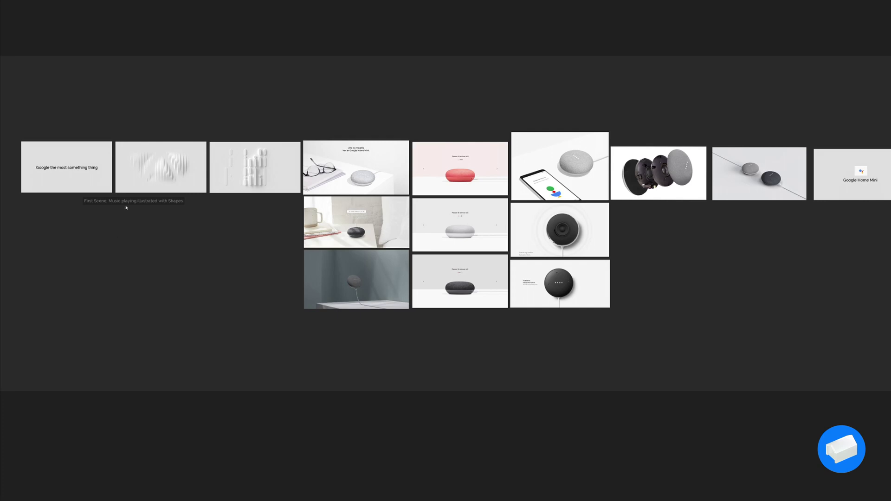
drag(107, 251, 150, 256)
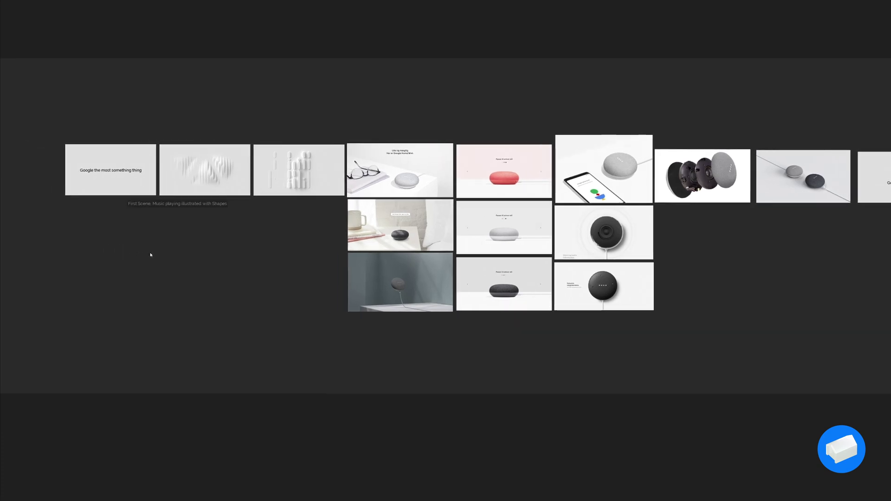
scroll(85, 210, up, 4)
scroll(85, 210, up, 2)
scroll(209, 265, down, 3)
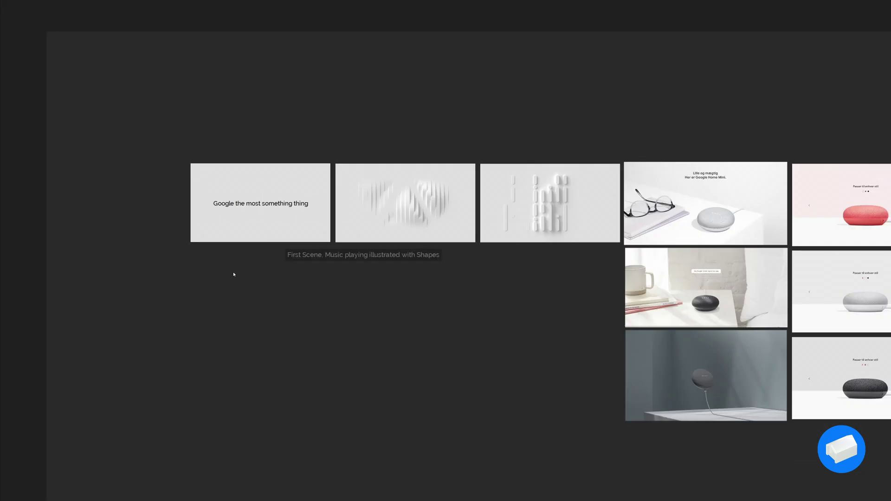
scroll(294, 284, down, 1)
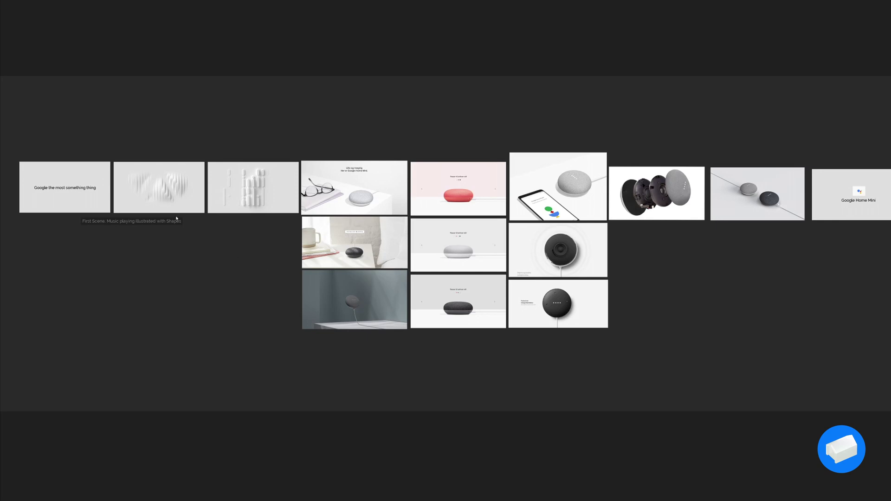
scroll(176, 218, up, 5)
scroll(493, 211, down, 3)
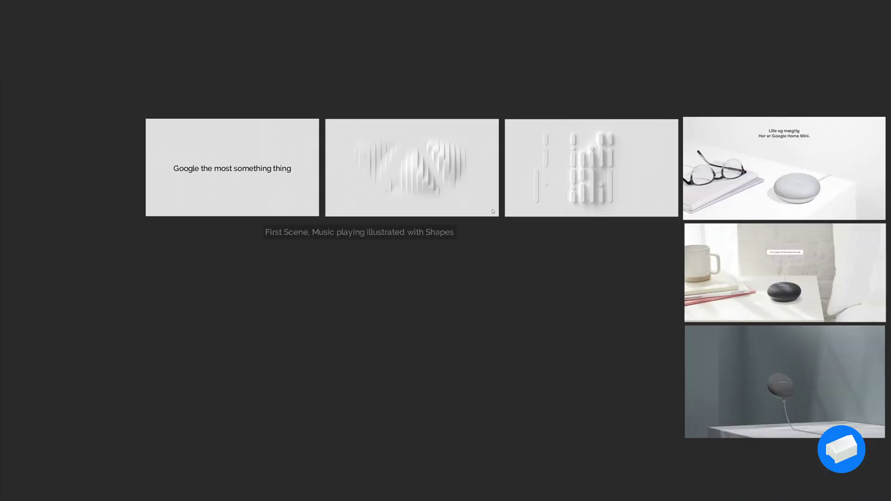
scroll(498, 216, down, 3)
drag(498, 216, 344, 210)
scroll(344, 209, up, 3)
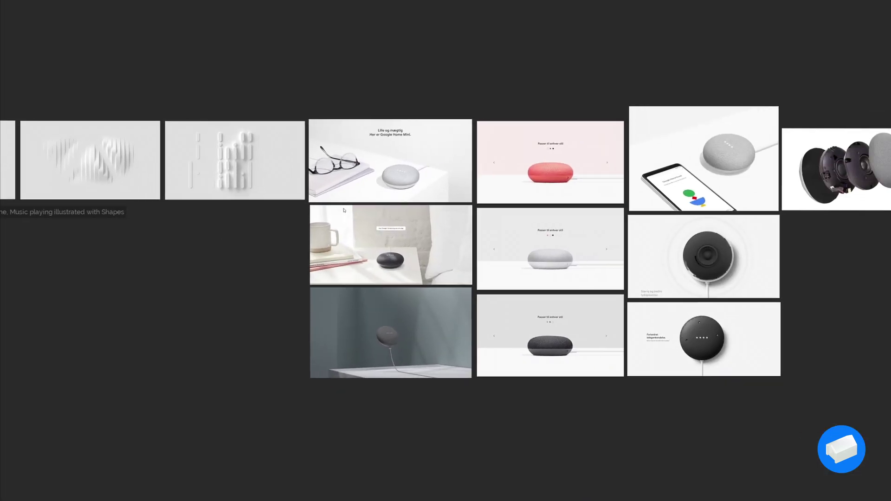
drag(335, 179, 389, 180)
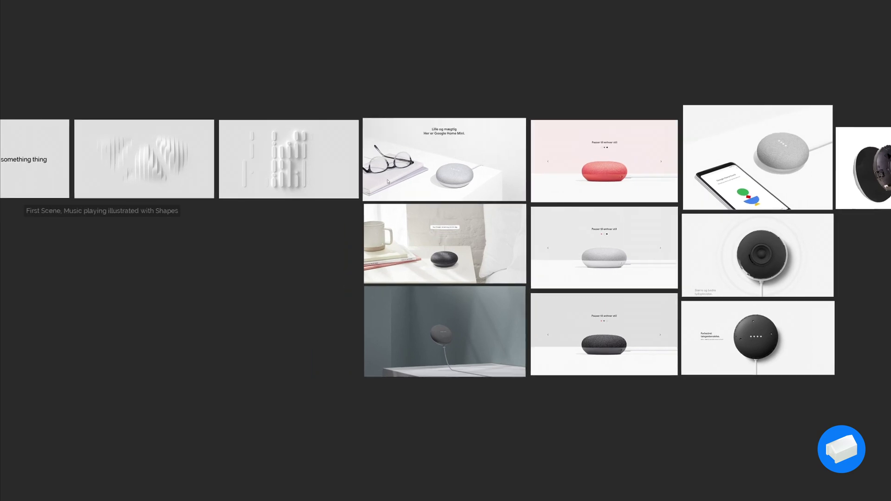
drag(705, 197, 570, 193)
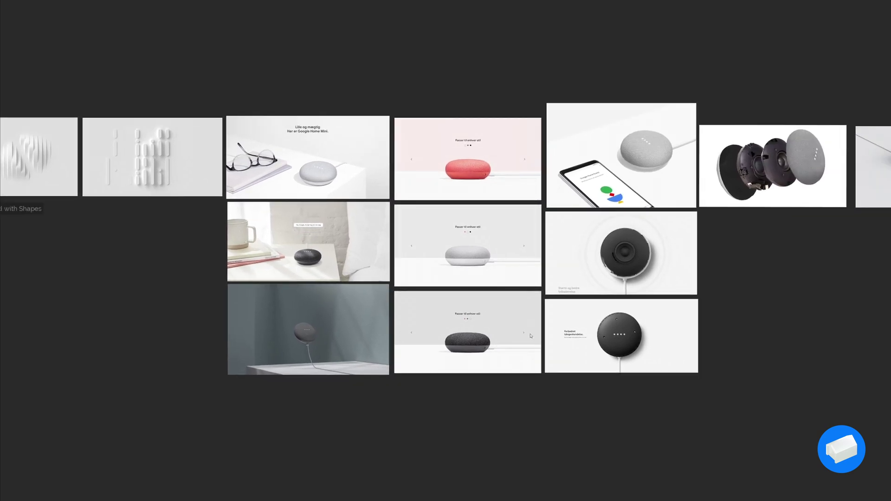
drag(517, 423, 482, 183)
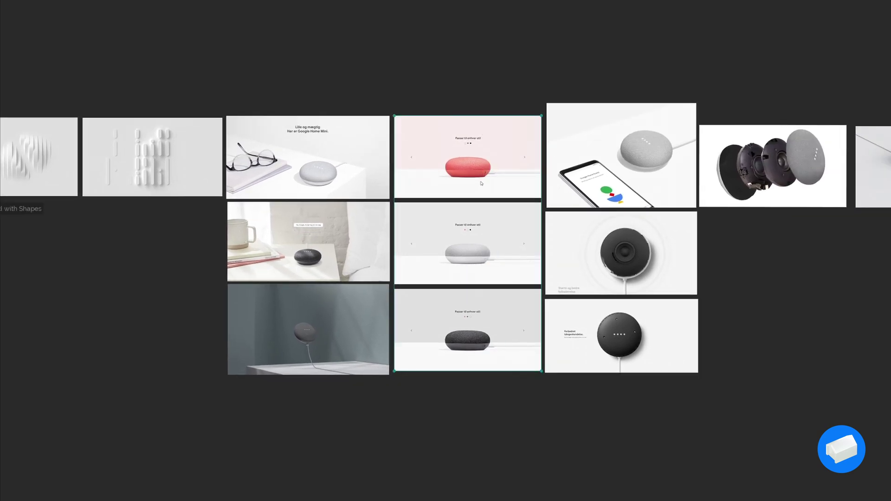
drag(753, 250, 680, 325)
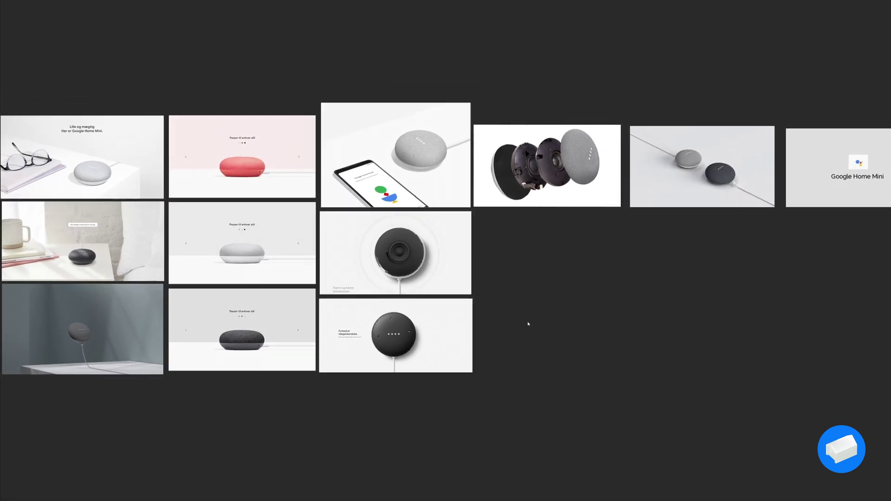
drag(532, 322, 804, 341)
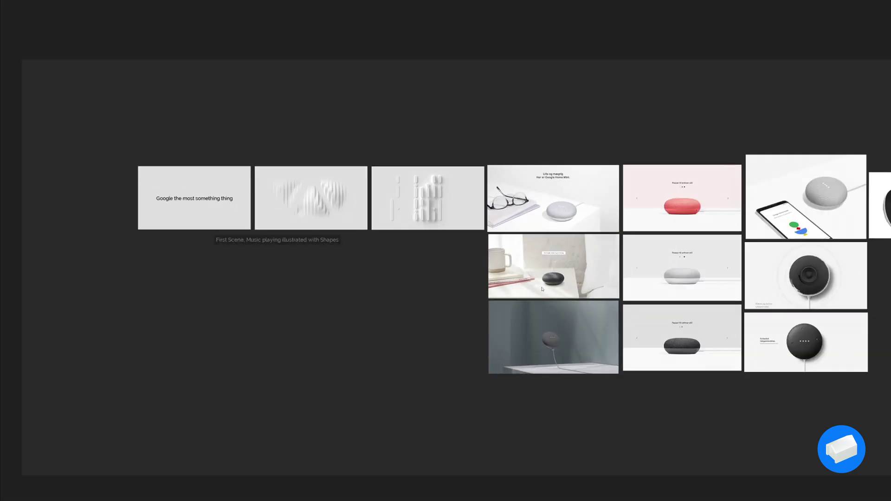
scroll(543, 289, right, 8)
scroll(474, 251, right, 2)
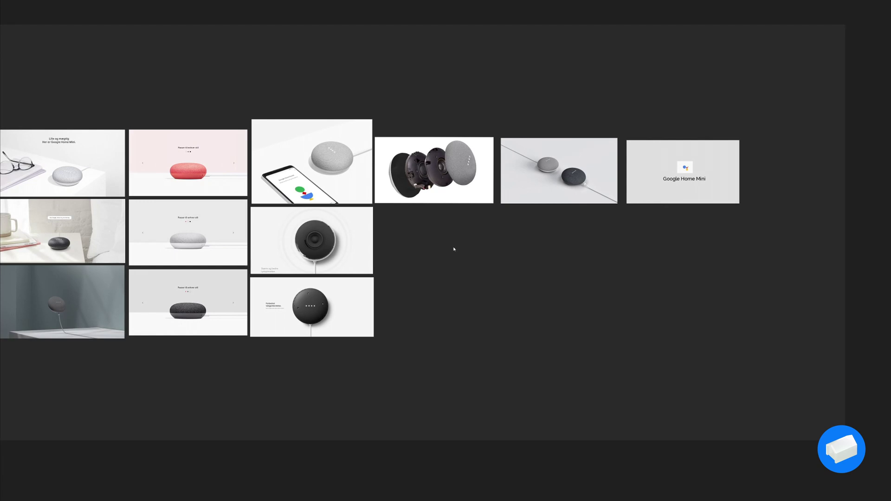
scroll(453, 248, left, 5)
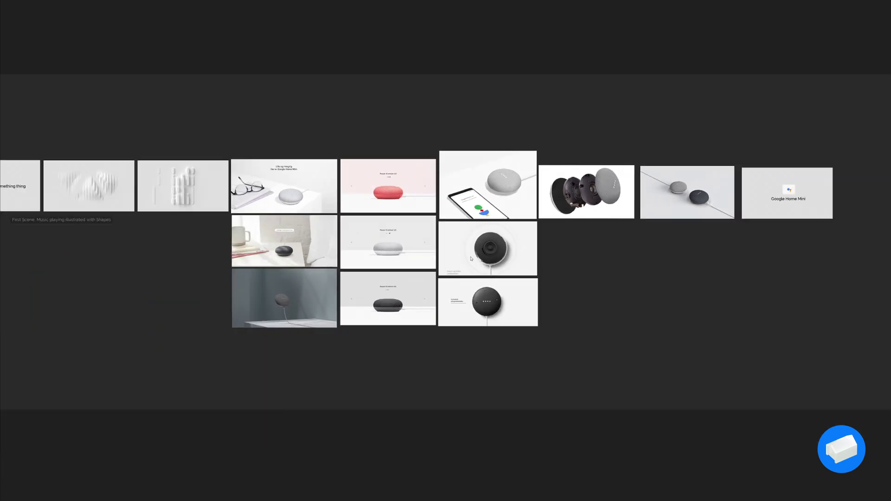
scroll(472, 259, left, 2)
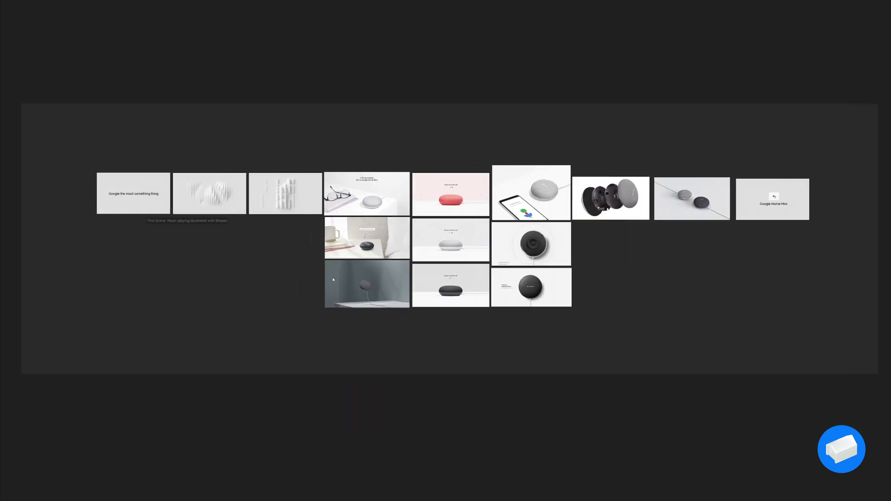
scroll(369, 282, up, 2)
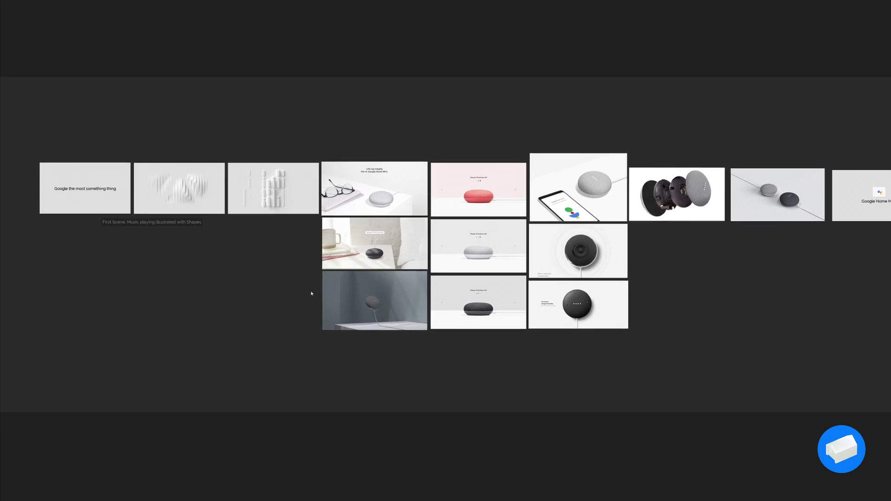
drag(368, 283, 291, 293)
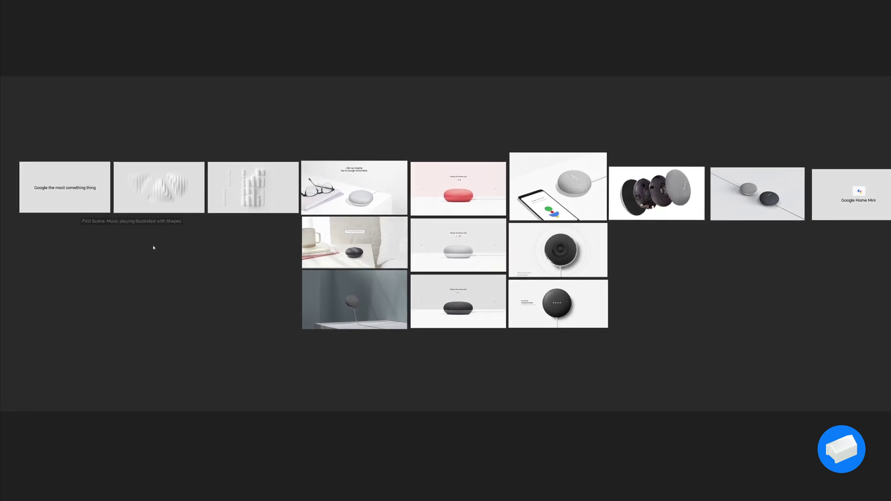
scroll(153, 247, left, 4)
scroll(460, 259, up, 3)
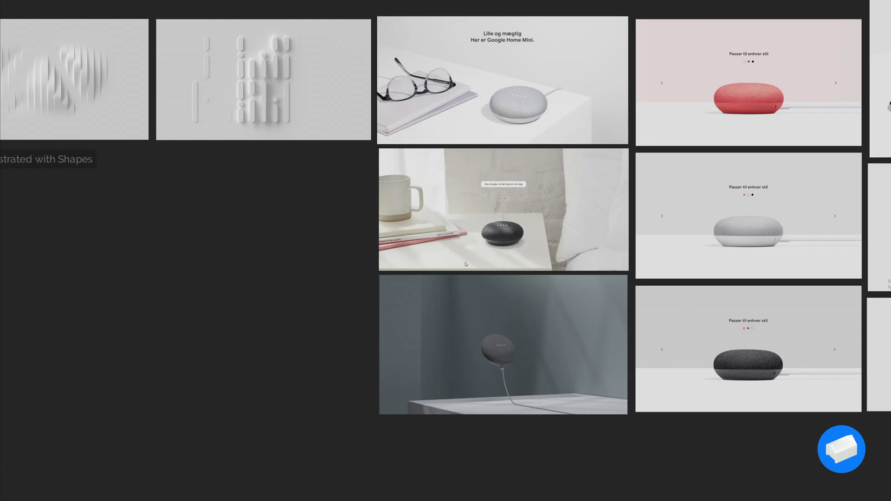